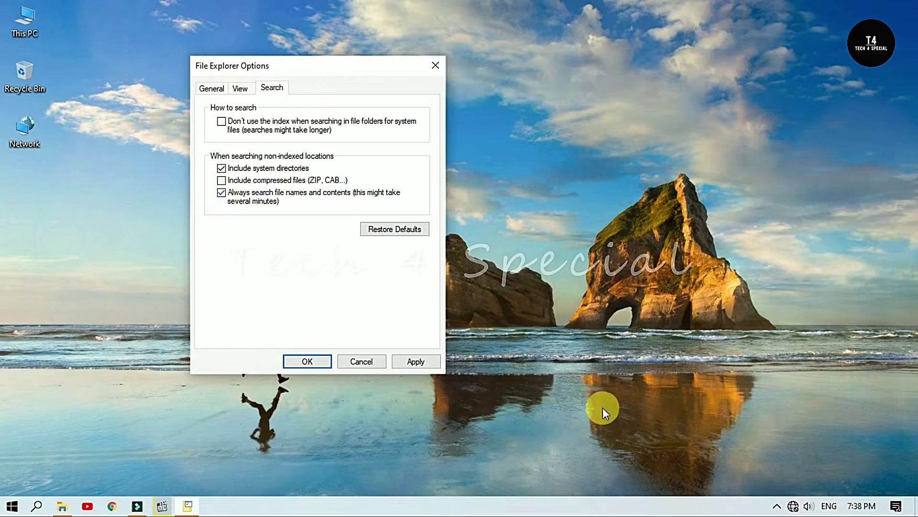
Step: Apply the search settings in File Explorer Options and close the dialog
{"action": "left_click", "coordinate": [418, 361]}
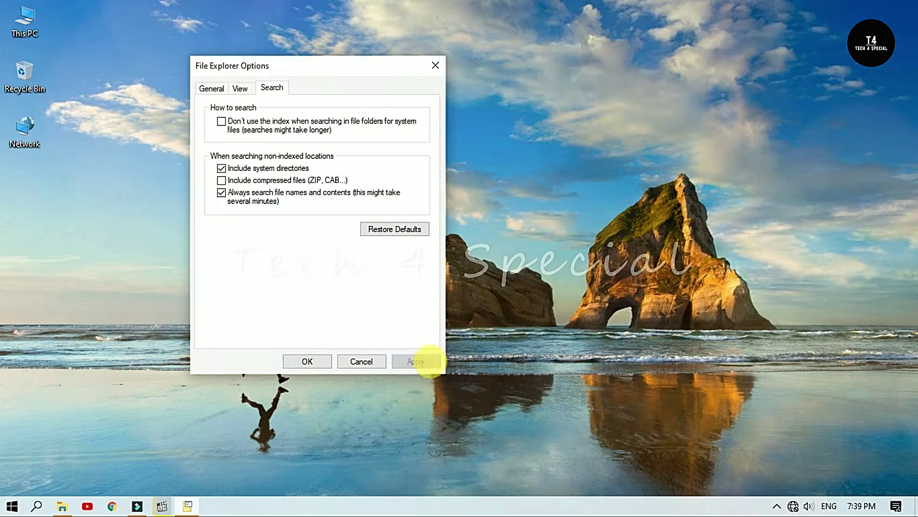
{"action": "left_click", "coordinate": [318, 361]}
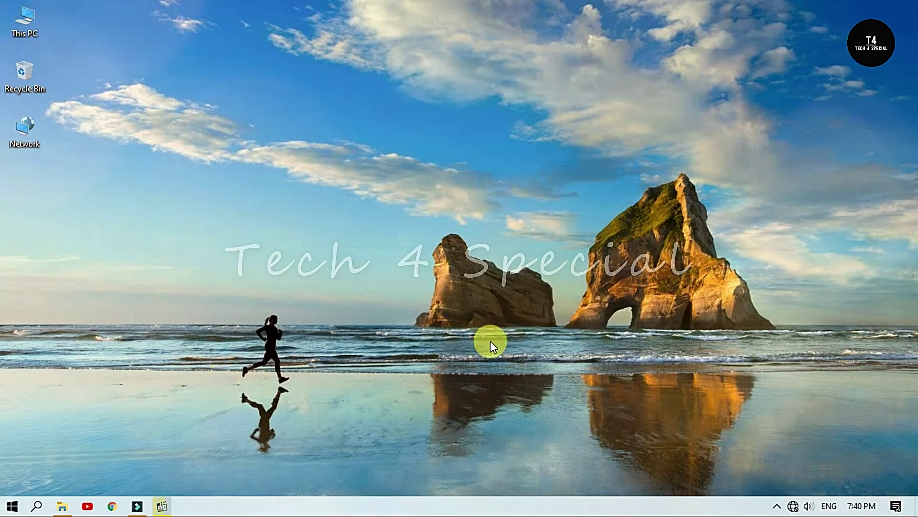
Step: Find Indexing Options by searching Windows for "index", and remove New Volume (D:) and Internet Explorer History from the indexed locations
{"action": "left_click", "coordinate": [37, 505]}
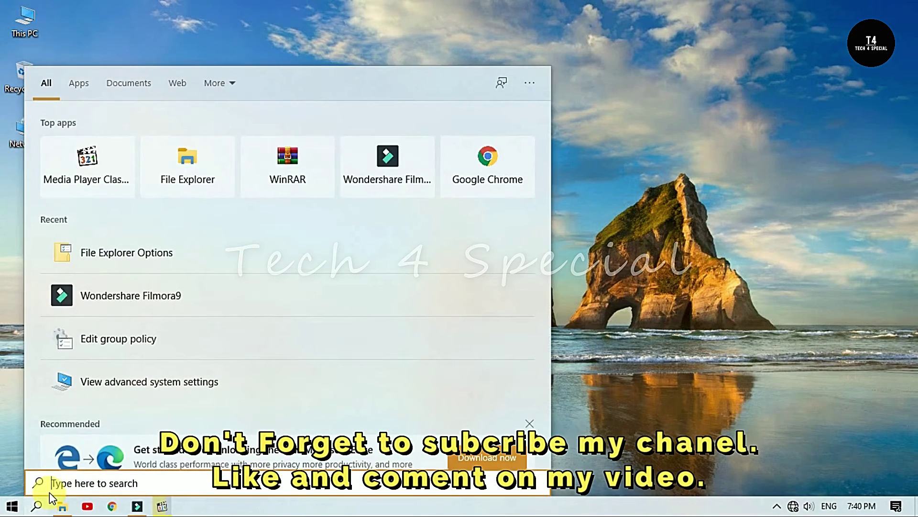
{"action": "type", "text": "index"}
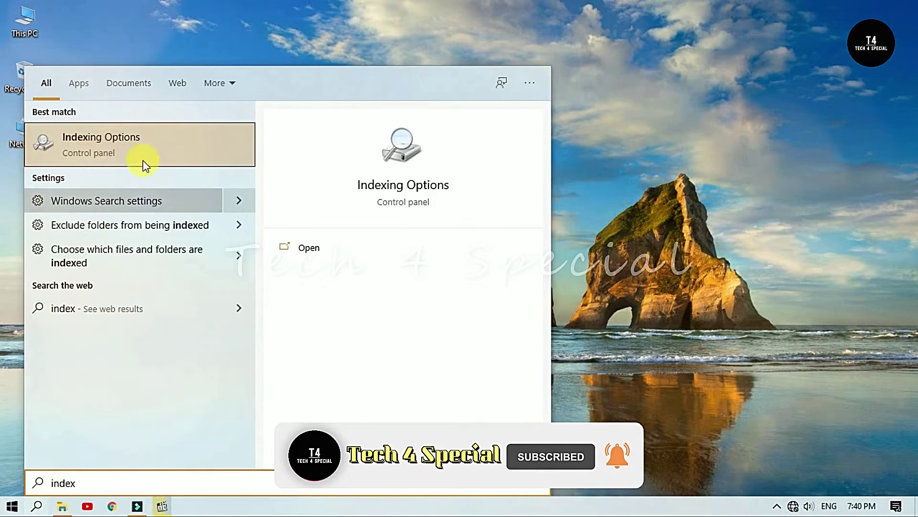
{"action": "left_click", "coordinate": [150, 140]}
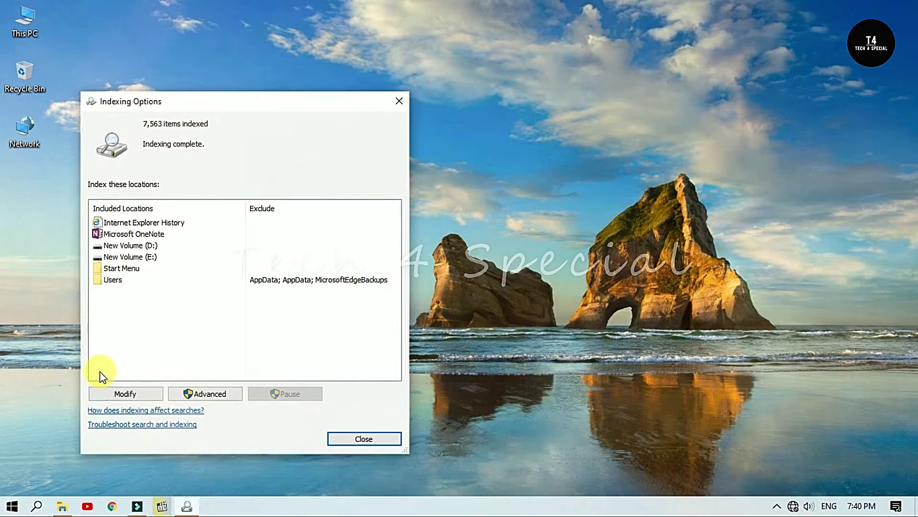
{"action": "left_click", "coordinate": [120, 394]}
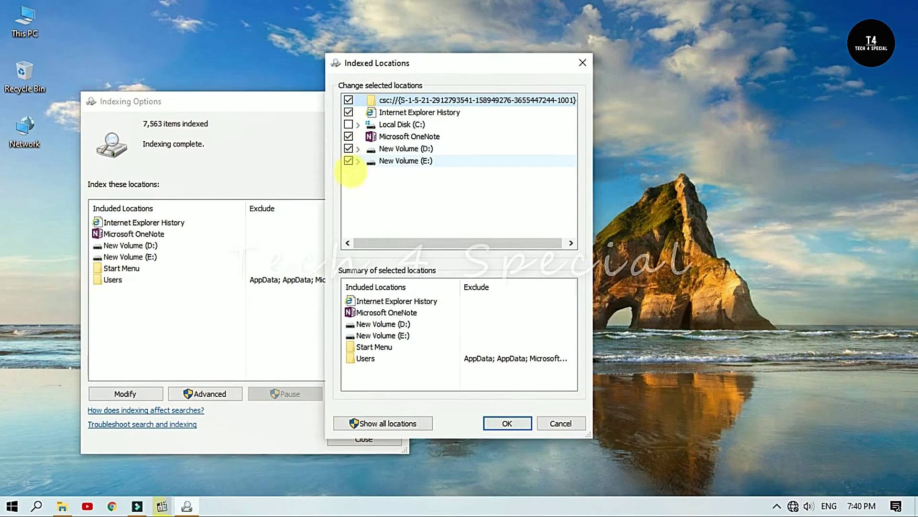
{"action": "left_click", "coordinate": [348, 149]}
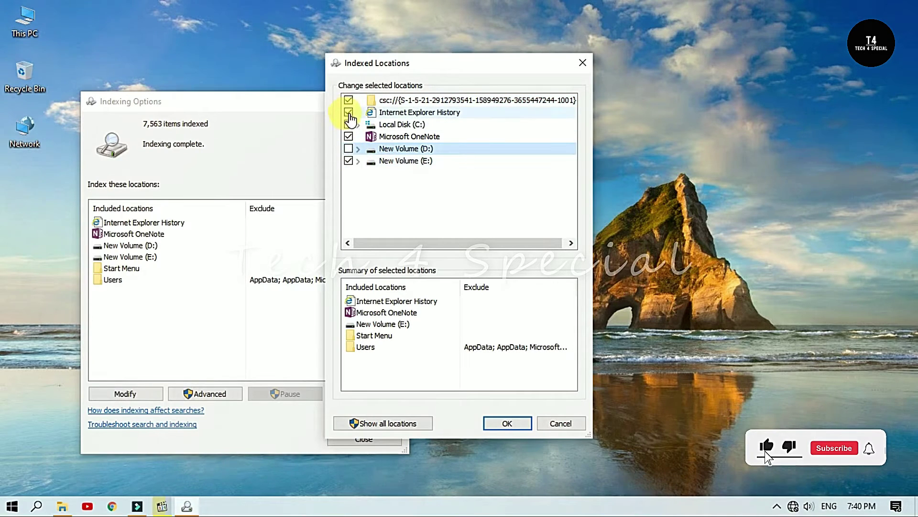
{"action": "left_click", "coordinate": [349, 112]}
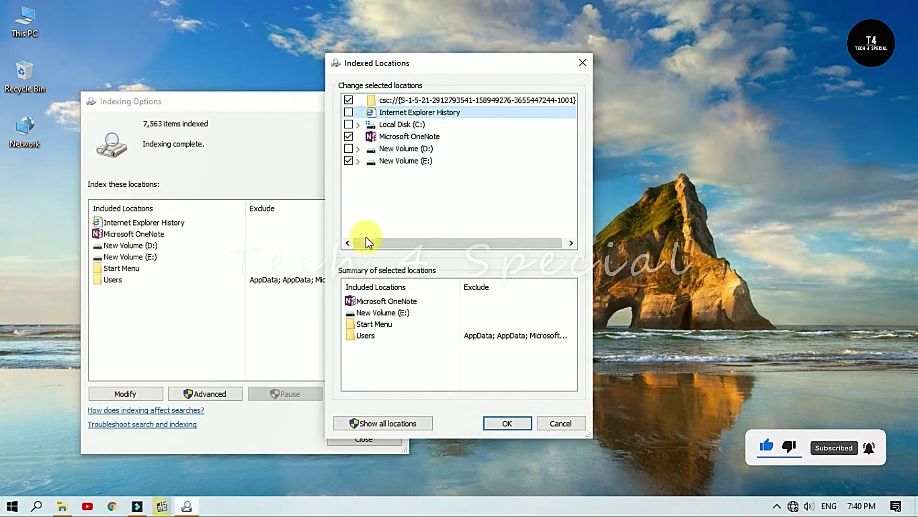
{"action": "left_click", "coordinate": [516, 424]}
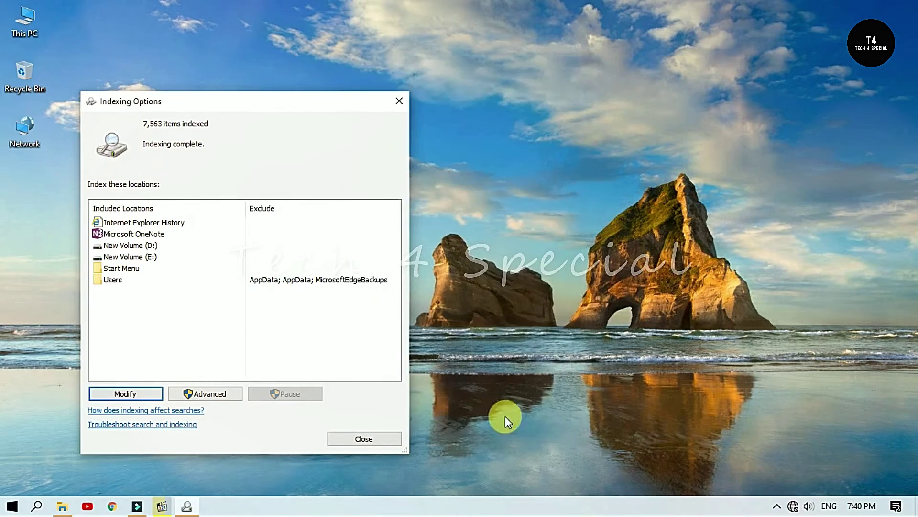
Step: Add the new extension abc to the file types in the advanced indexing options, choosing Index Properties and File Contents
{"action": "left_click", "coordinate": [213, 394]}
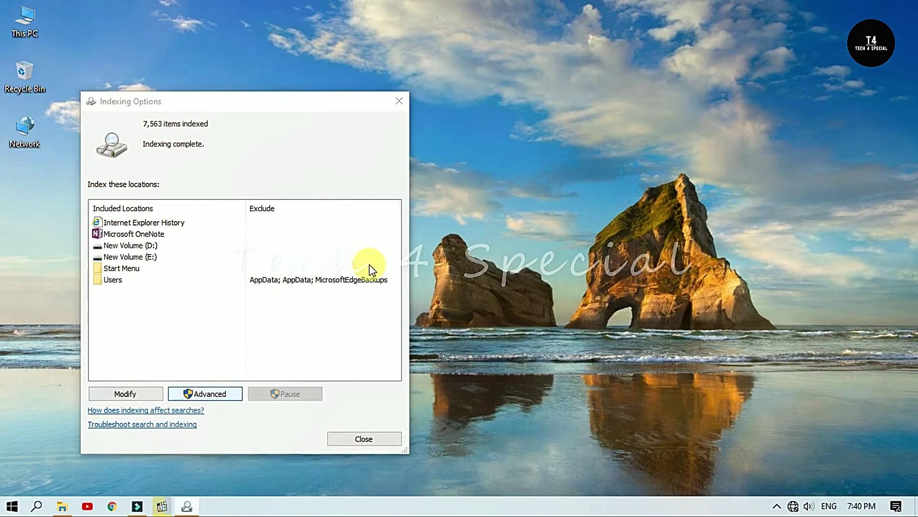
{"action": "left_click_drag", "start_coordinate": [144, 115], "coordinate": [488, 64]}
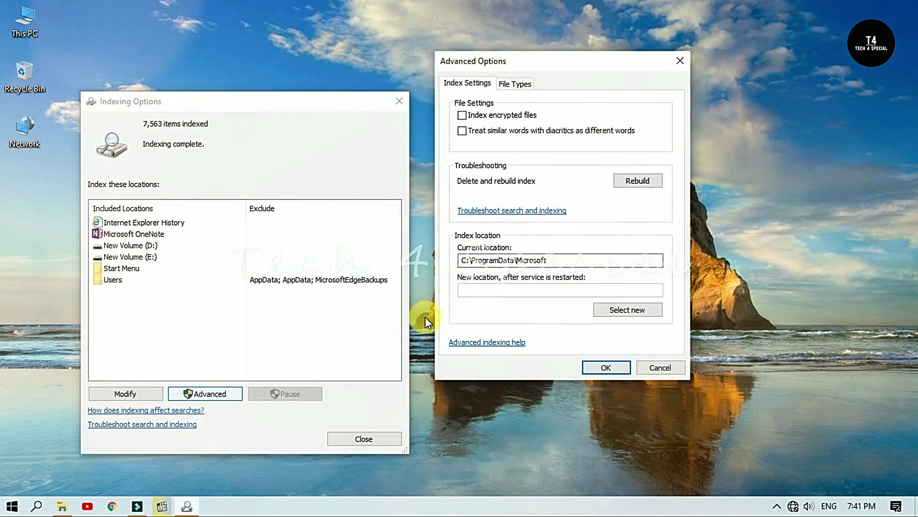
{"action": "left_click", "coordinate": [510, 85]}
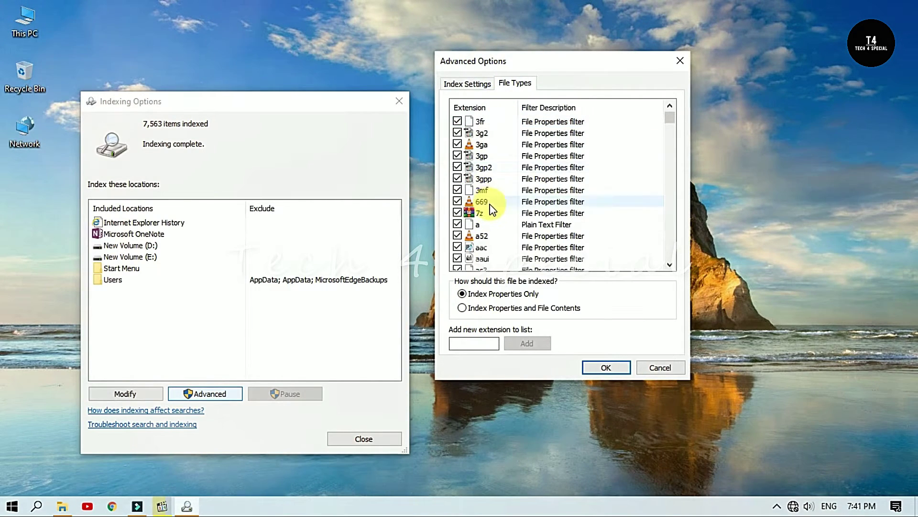
{"action": "scroll", "coordinate": [479, 205], "scroll_direction": "down", "scroll_amount": 2}
{"action": "left_click", "coordinate": [462, 309]}
{"action": "left_click", "coordinate": [472, 343]}
{"action": "type", "text": "abc"}
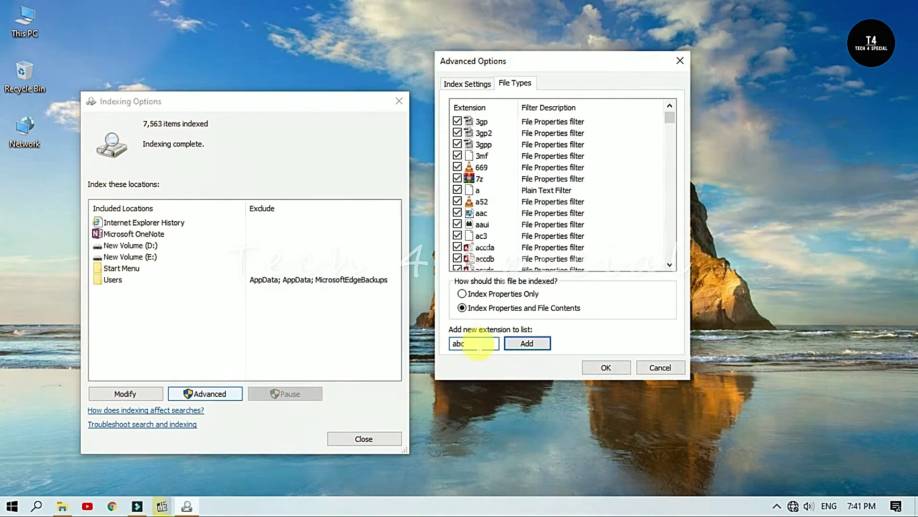
{"action": "left_click", "coordinate": [543, 348]}
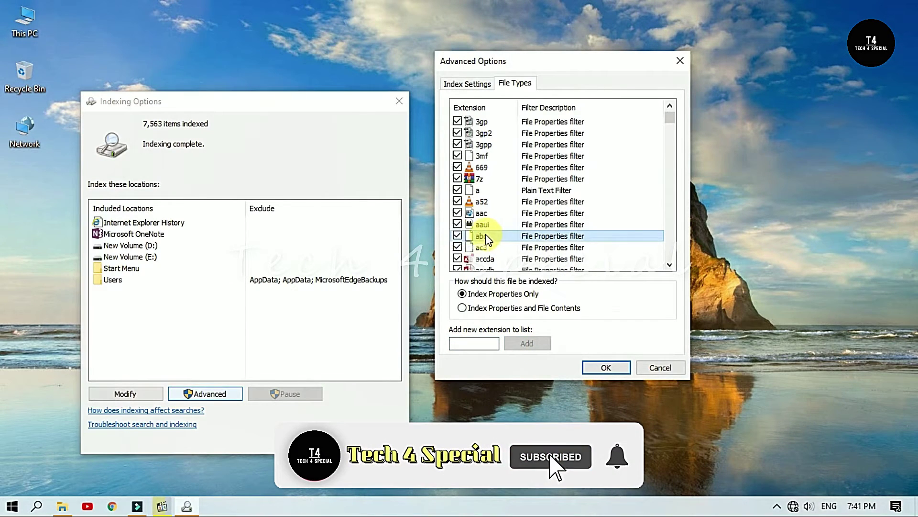
Step: Keep the abc extension enabled, accept the advanced indexing options and confirm rebuilding the index
{"action": "left_click", "coordinate": [458, 235]}
{"action": "left_click", "coordinate": [458, 236]}
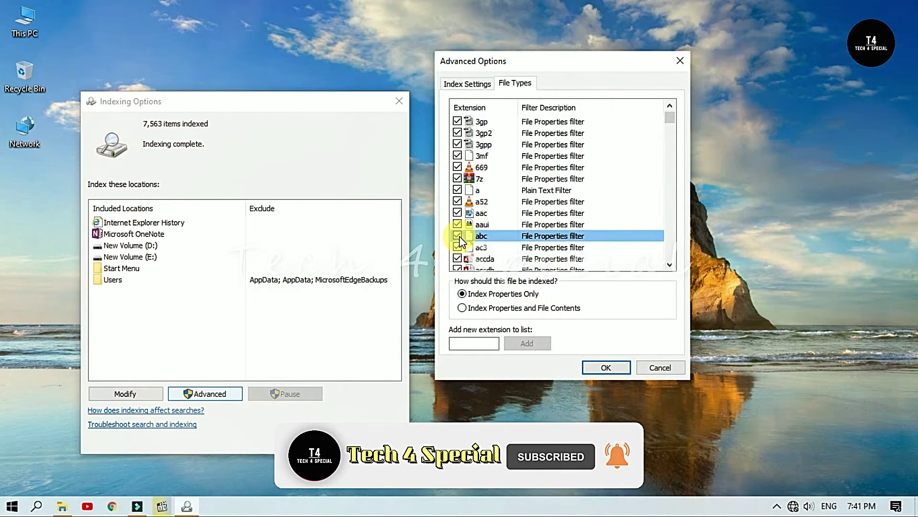
{"action": "left_click", "coordinate": [606, 369]}
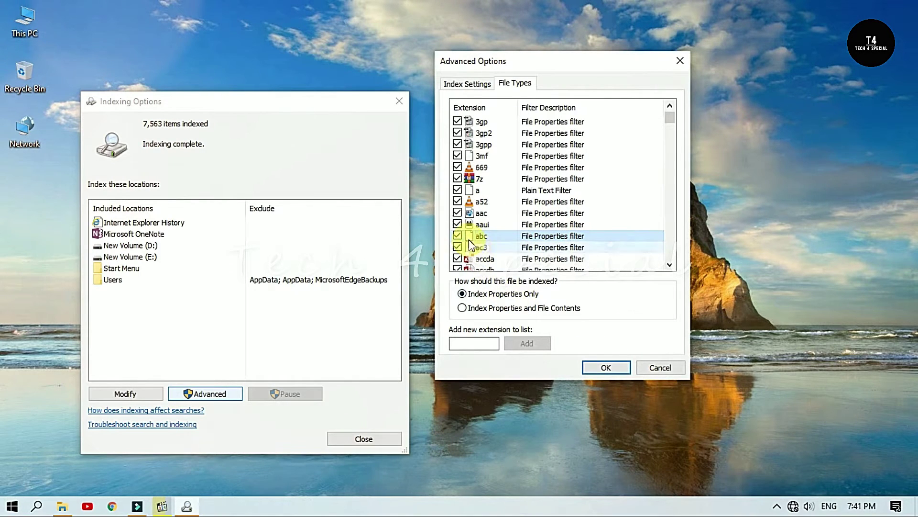
{"action": "left_click", "coordinate": [598, 368]}
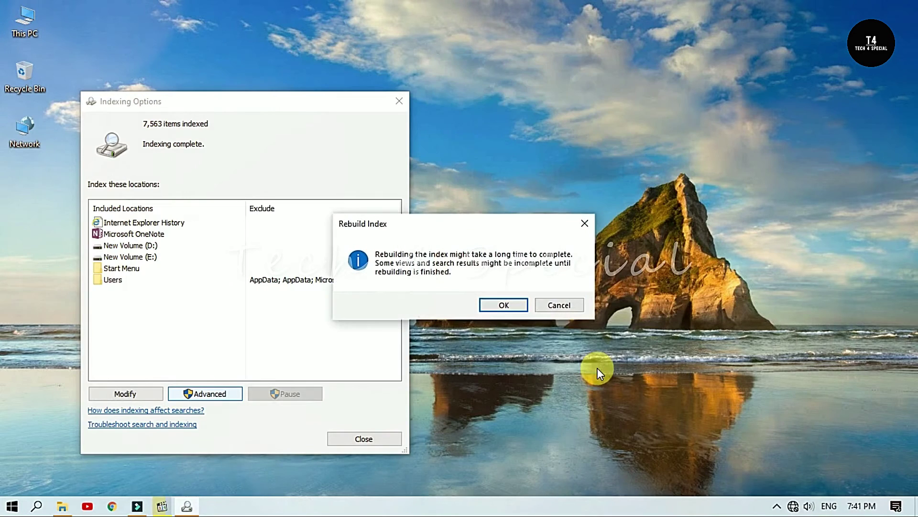
{"action": "left_click", "coordinate": [509, 302]}
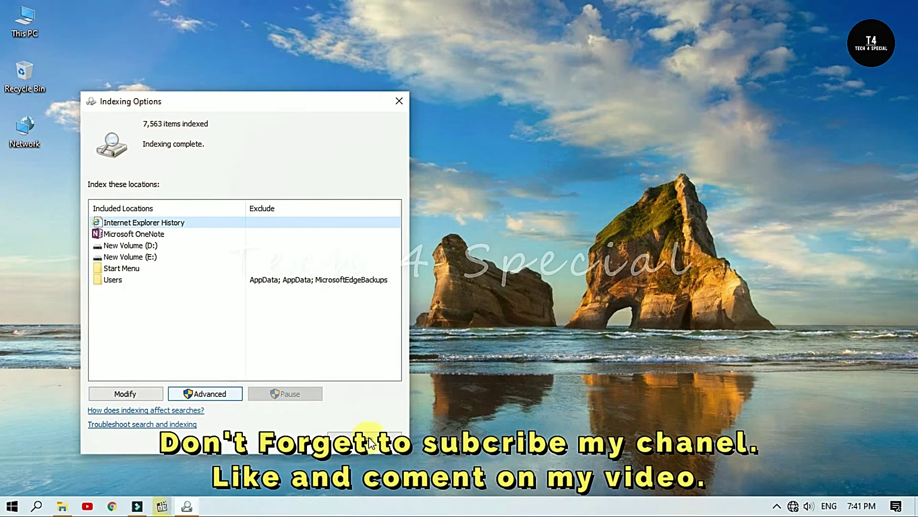
{"action": "left_click", "coordinate": [66, 78]}
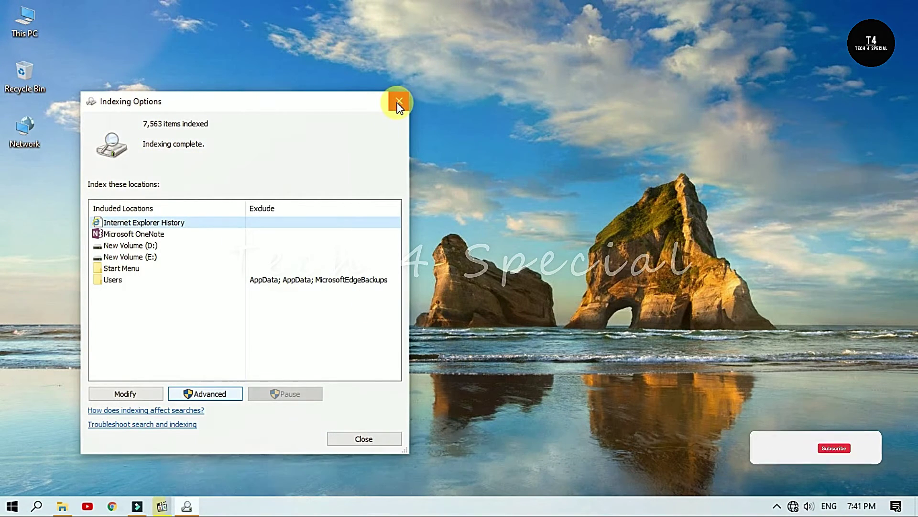
{"action": "right_click", "coordinate": [508, 52]}
{"action": "left_click", "coordinate": [524, 91]}
{"action": "right_click", "coordinate": [523, 87]}
{"action": "left_click", "coordinate": [543, 126]}
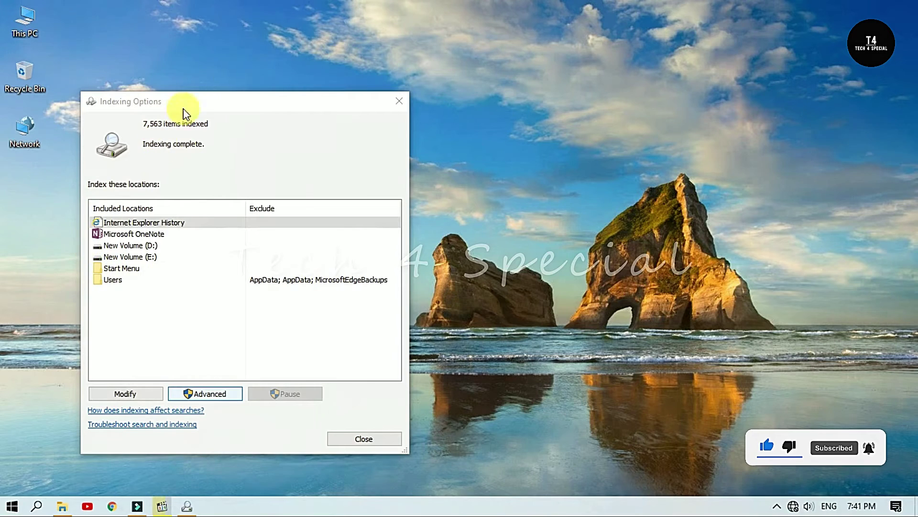
Step: Close the Indexing Options window
{"action": "left_click", "coordinate": [393, 101]}
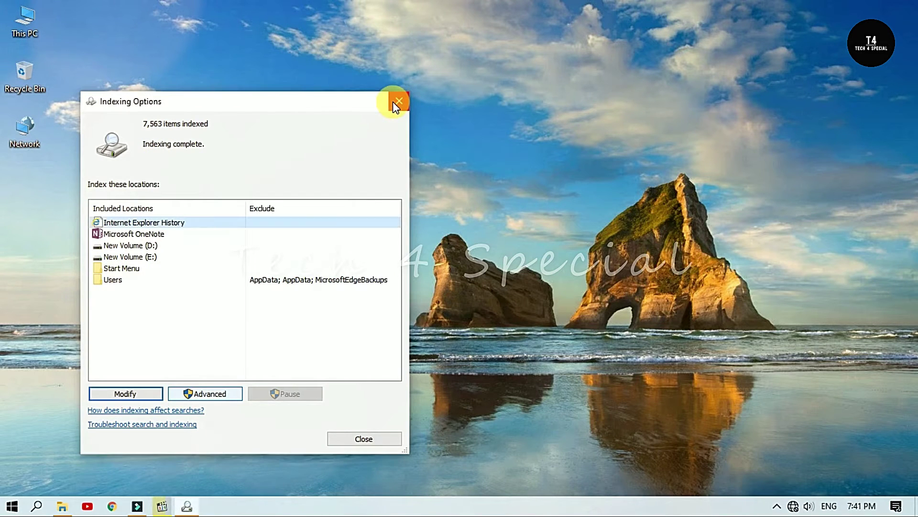
{"action": "left_click", "coordinate": [351, 441]}
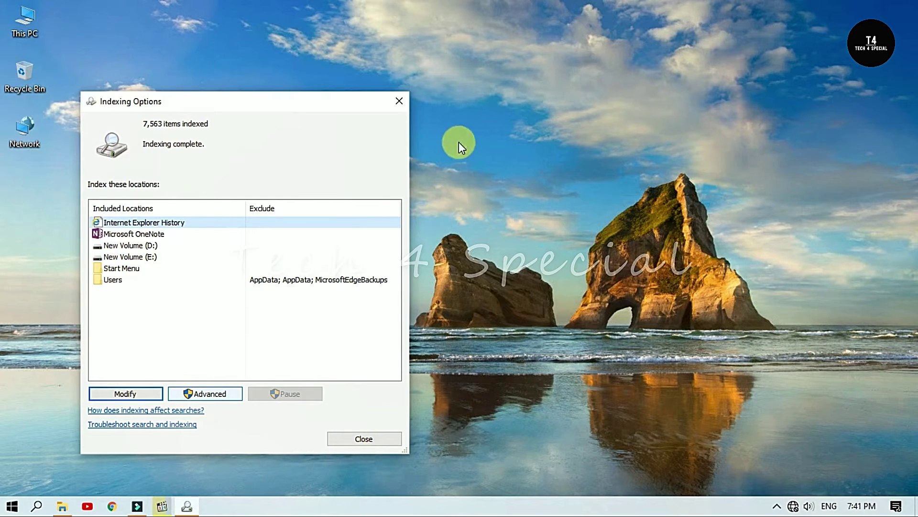
{"action": "right_click", "coordinate": [449, 127]}
{"action": "left_click", "coordinate": [487, 170]}
{"action": "left_click", "coordinate": [503, 208]}
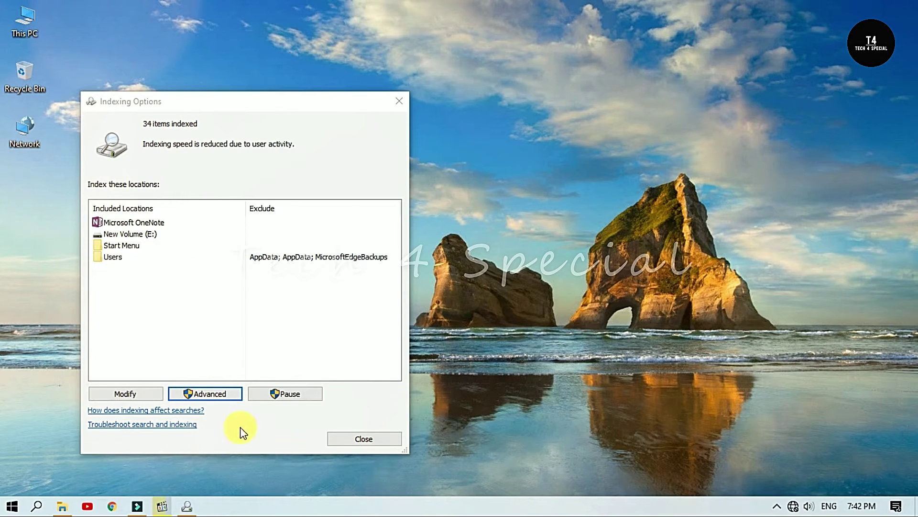
{"action": "left_click", "coordinate": [366, 439]}
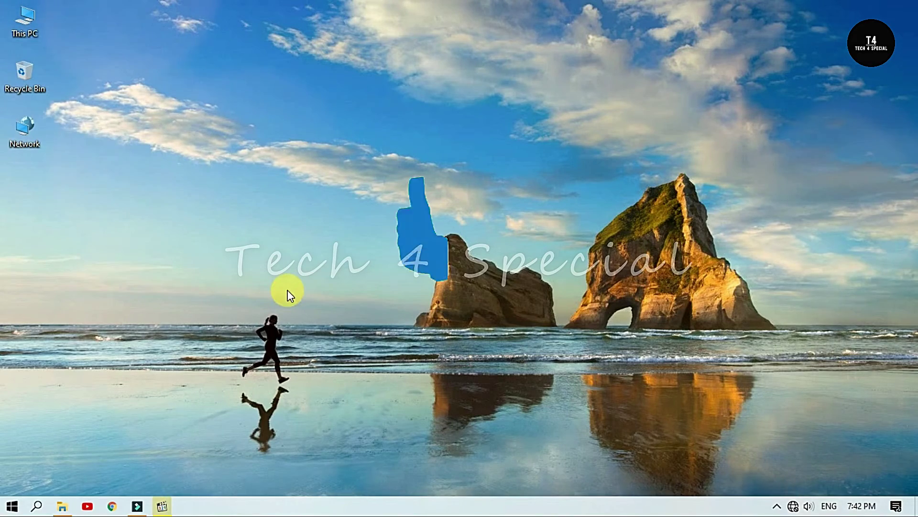
Step: Search Windows for "tech 4 special" without opening a result, and refresh the desktop
{"action": "left_click", "coordinate": [35, 506]}
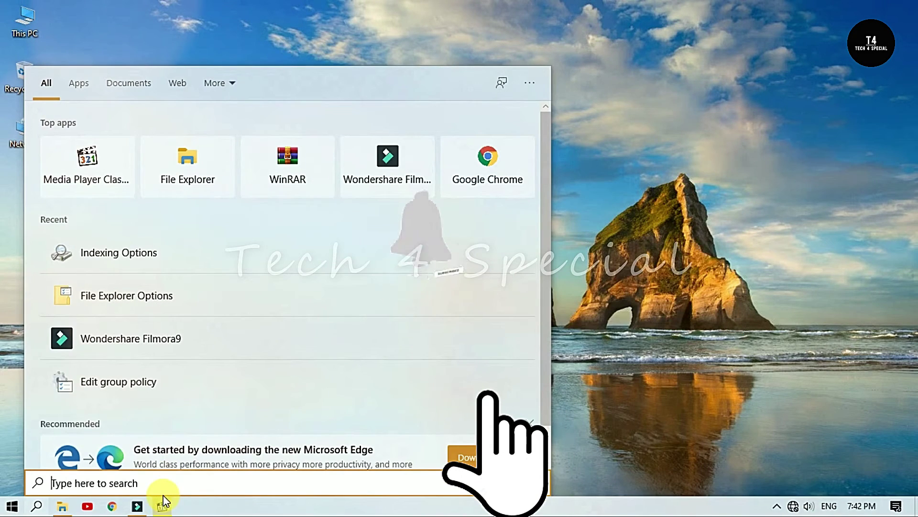
{"action": "type", "text": "tech "}
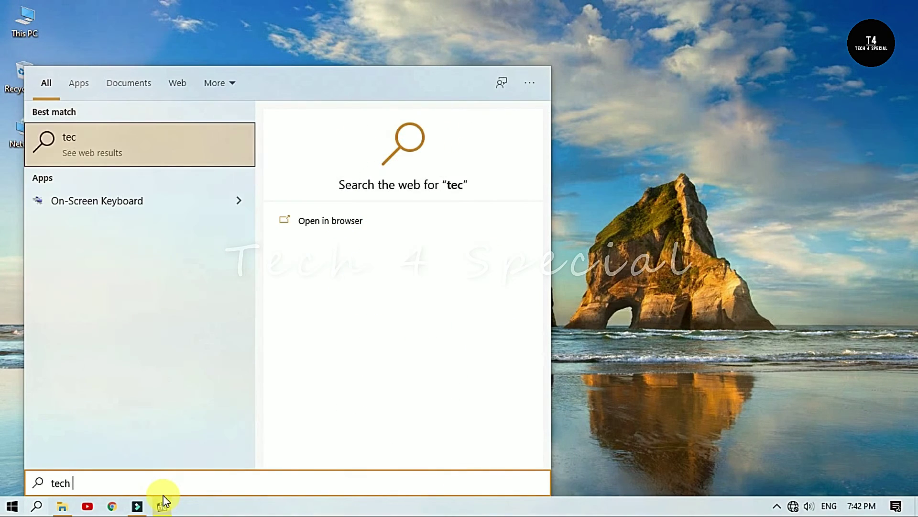
{"action": "type", "text": "4 "}
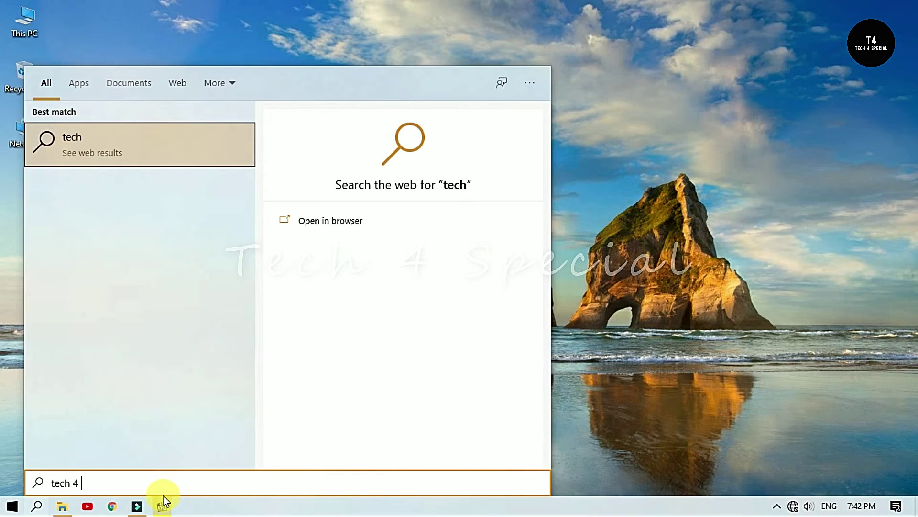
{"action": "type", "text": "special"}
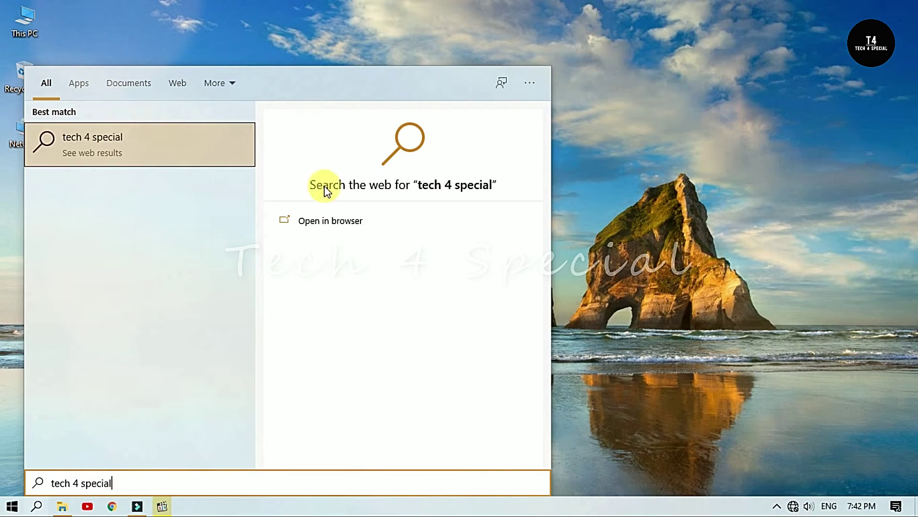
{"action": "right_click", "coordinate": [575, 119]}
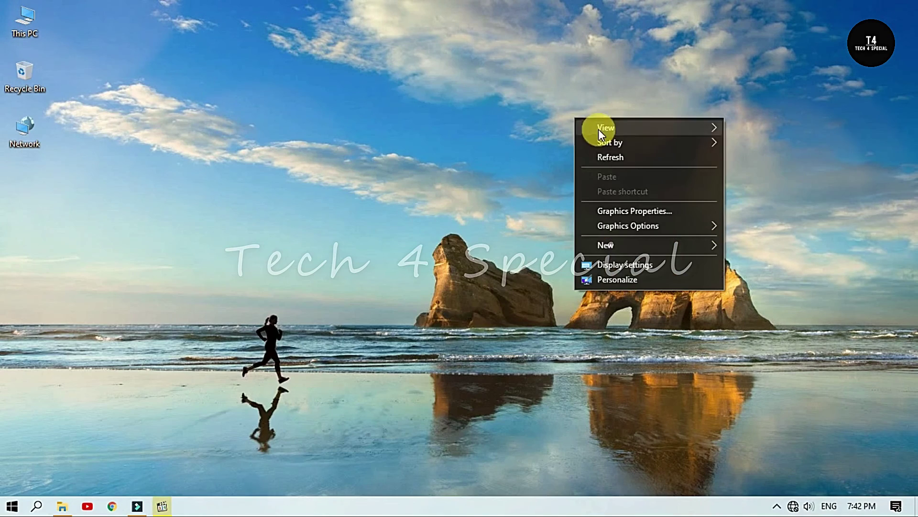
{"action": "left_click", "coordinate": [591, 154]}
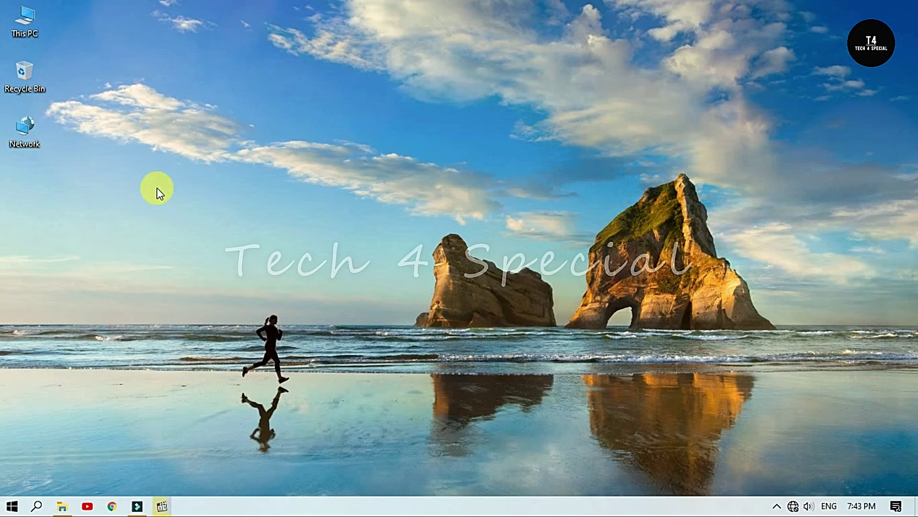
Step: Search Windows for "inde", open Indexing Options and move its window clear of the desktop icons
{"action": "left_click", "coordinate": [28, 510]}
{"action": "type", "text": "inde"}
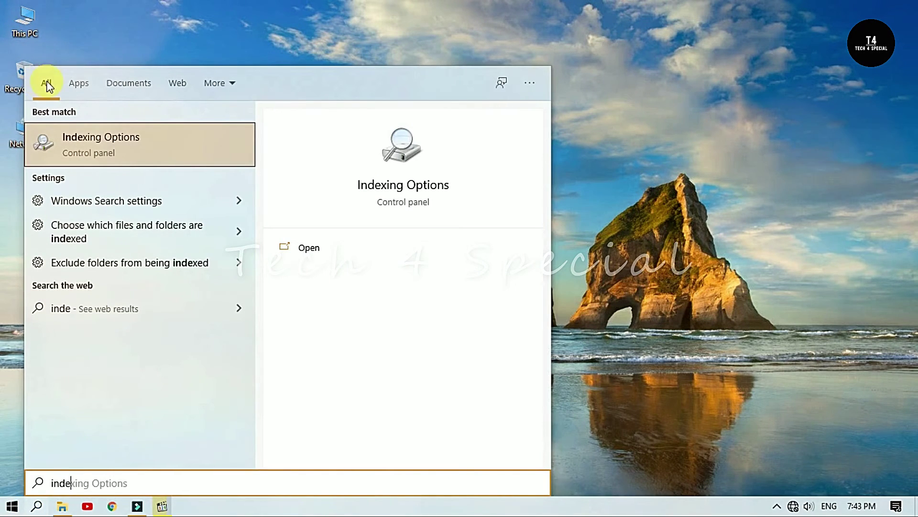
{"action": "left_click", "coordinate": [112, 147]}
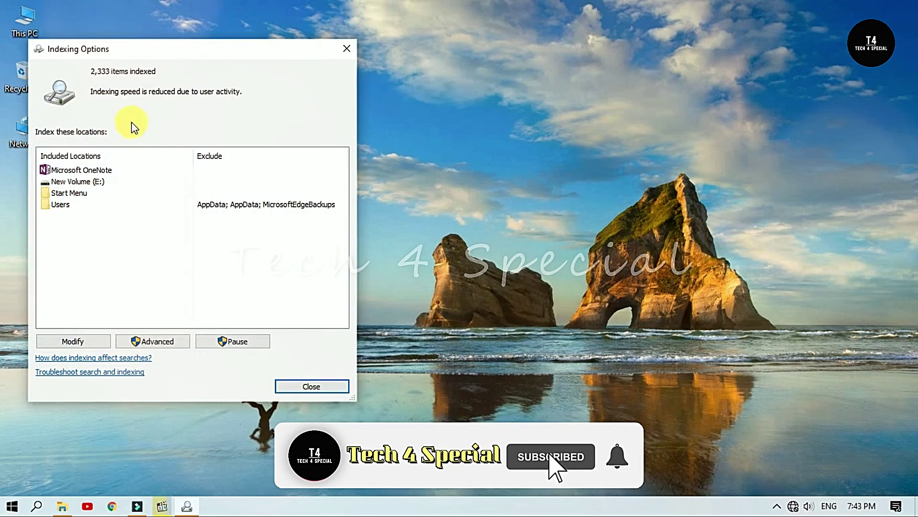
{"action": "left_click_drag", "start_coordinate": [324, 84], "coordinate": [415, 74]}
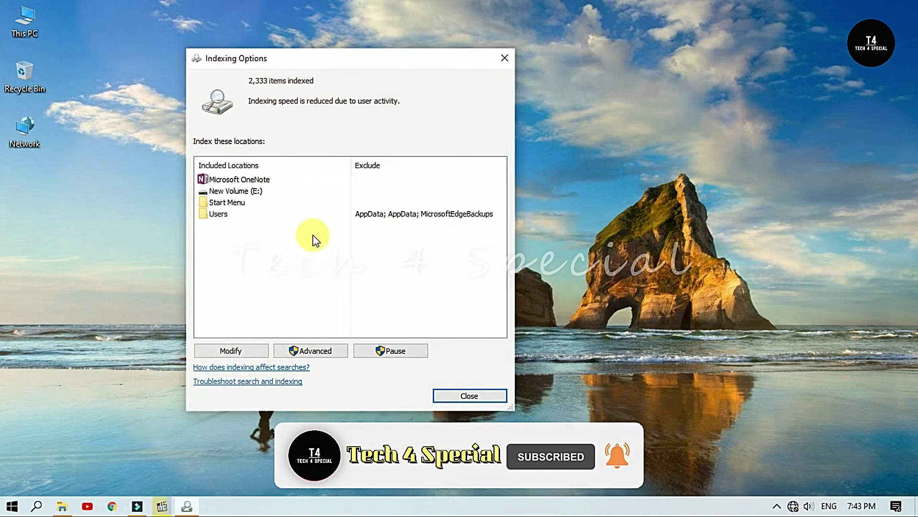
Step: Include New Volume (D:) and exclude New Volume (E:) in the indexed locations, accept the change and close Indexing Options
{"action": "left_click", "coordinate": [242, 352]}
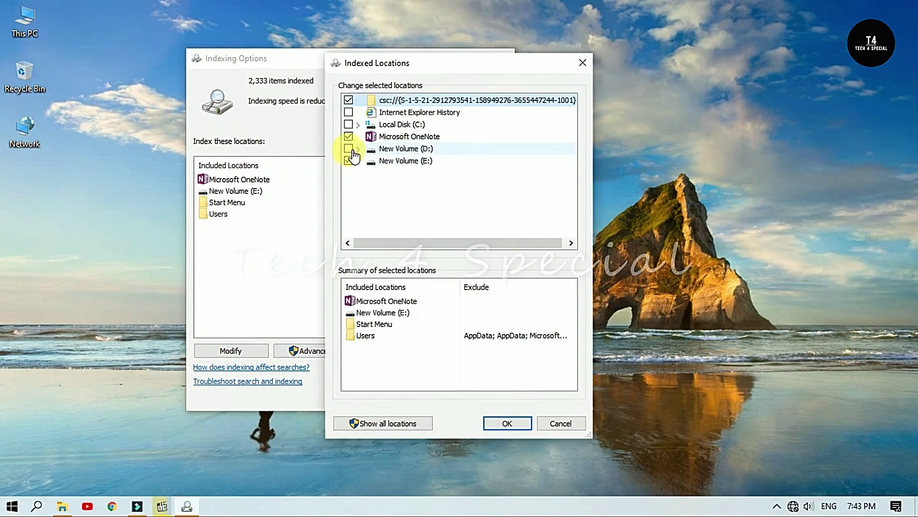
{"action": "left_click", "coordinate": [348, 149]}
{"action": "left_click", "coordinate": [348, 161]}
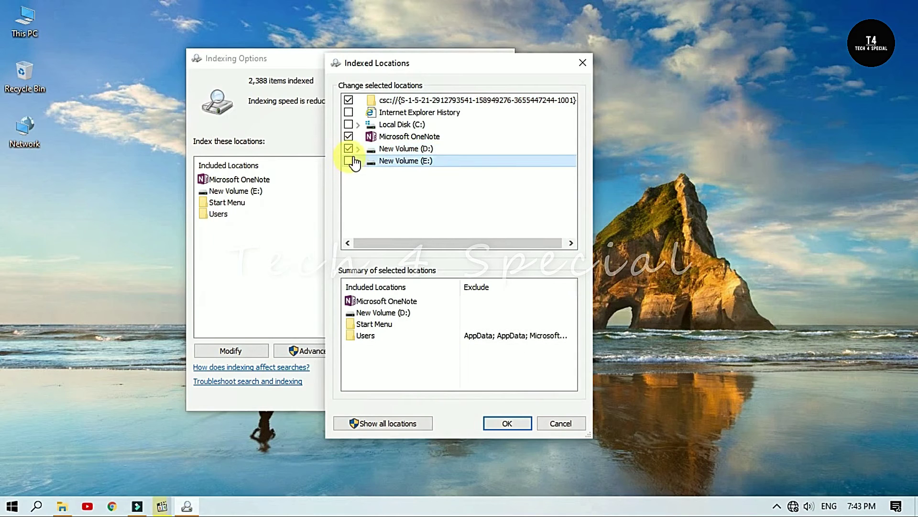
{"action": "left_click", "coordinate": [521, 423]}
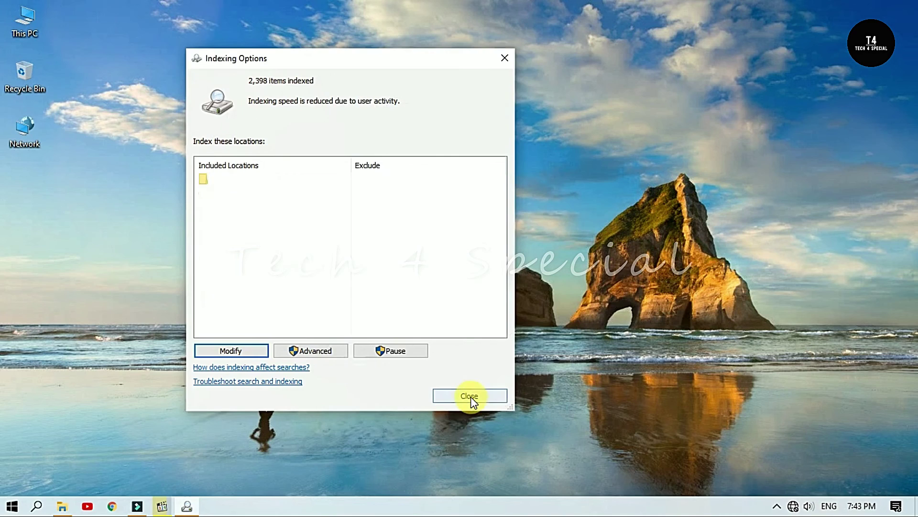
{"action": "left_click", "coordinate": [469, 396]}
Step: Refresh the desktop several times
{"action": "right_click", "coordinate": [305, 334]}
{"action": "left_click", "coordinate": [335, 319]}
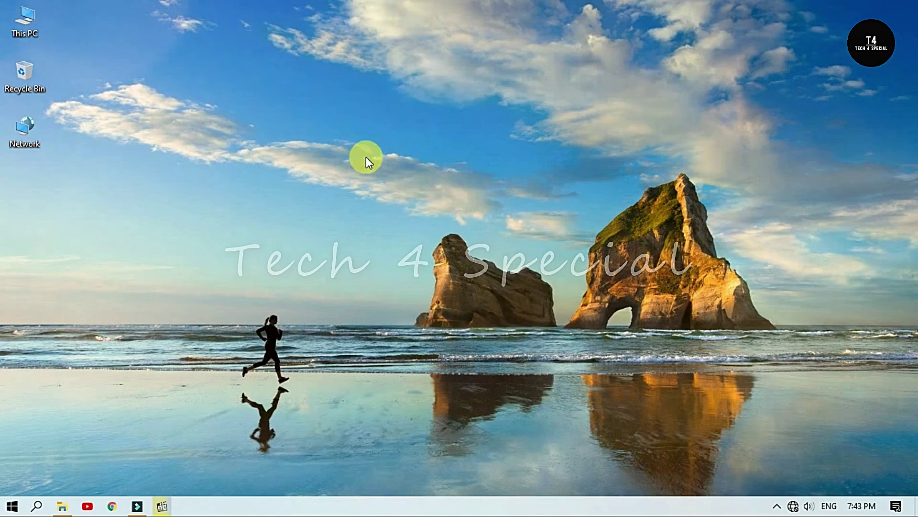
{"action": "right_click", "coordinate": [327, 34]}
{"action": "left_click", "coordinate": [342, 76]}
{"action": "right_click", "coordinate": [352, 82]}
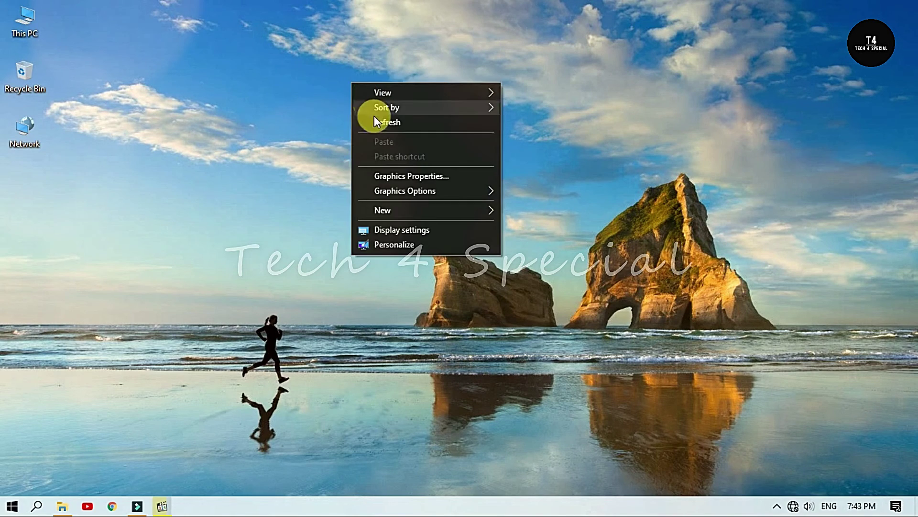
{"action": "left_click", "coordinate": [406, 120]}
{"action": "right_click", "coordinate": [407, 120]}
{"action": "left_click", "coordinate": [443, 160]}
Step: Search Windows again for "tech 4 special" to check the file results, and dismiss the search without opening any
{"action": "left_click", "coordinate": [36, 506]}
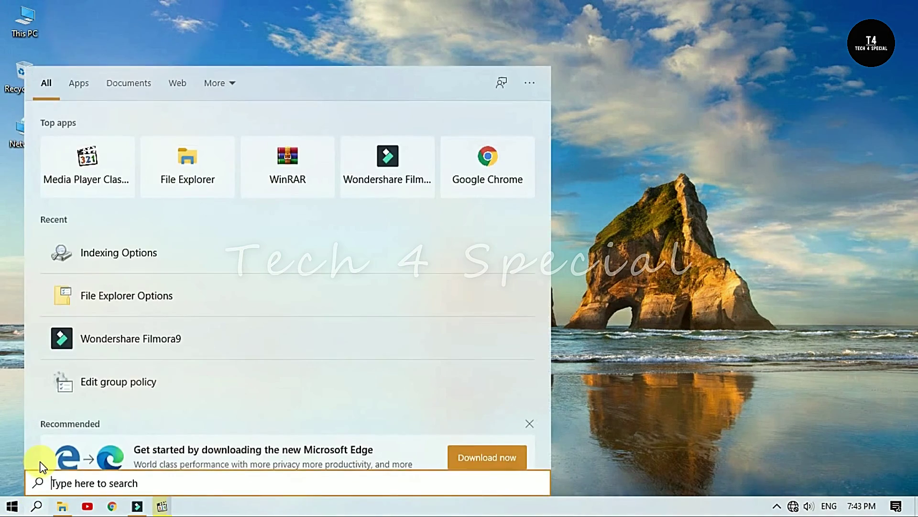
{"action": "type", "text": "tech"}
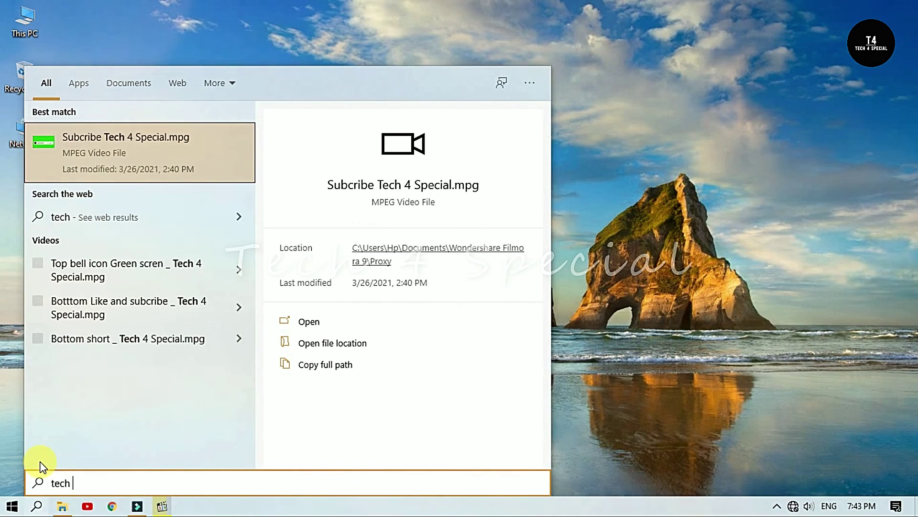
{"action": "type", "text": " 4 special"}
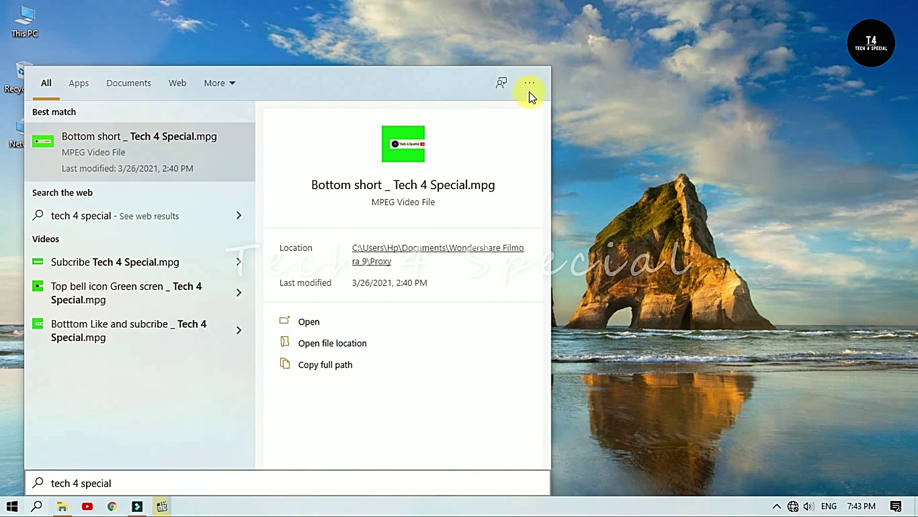
{"action": "left_click", "coordinate": [654, 177]}
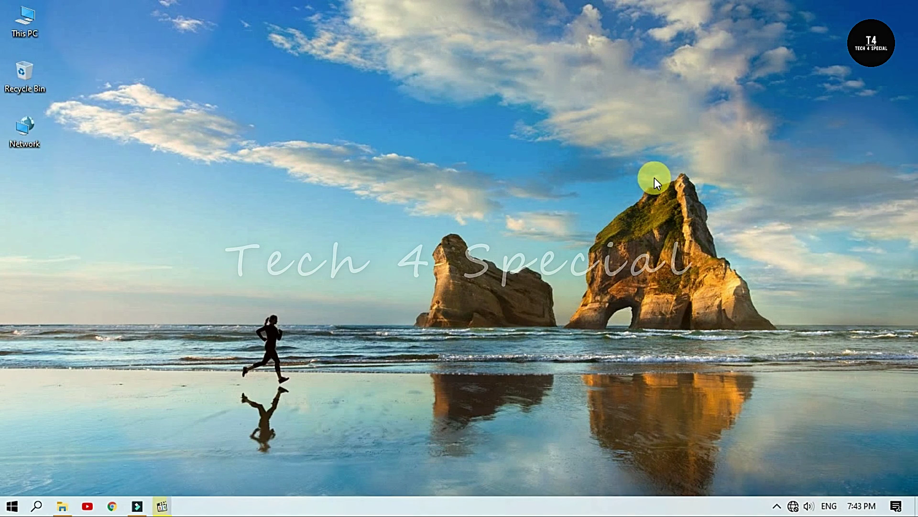